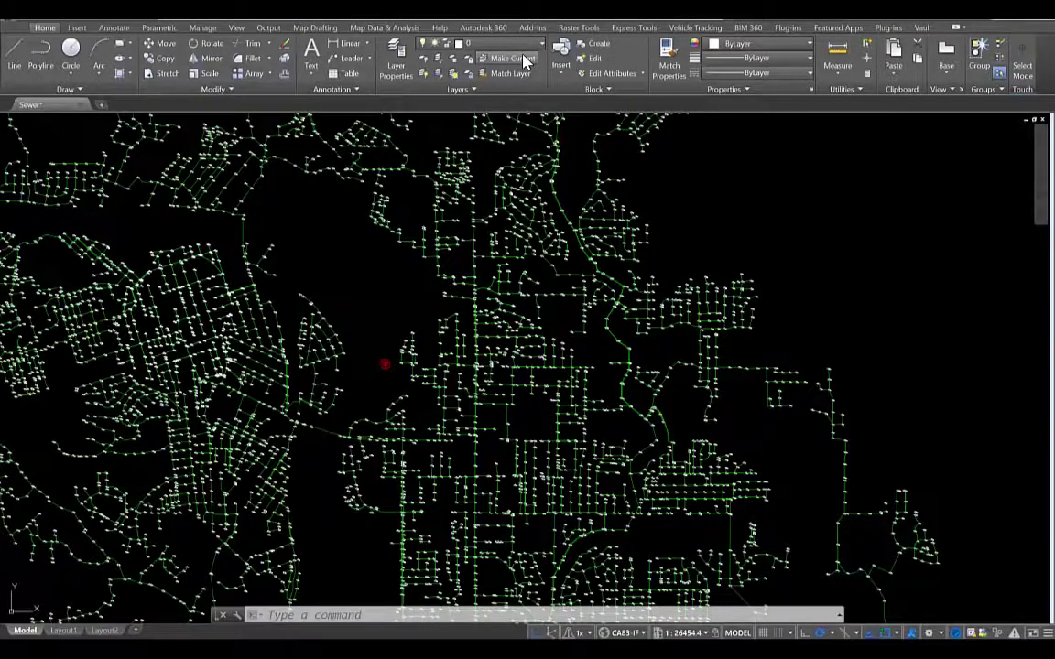
Switch to the Planning and Analysis Workspace and start Drawing Cleanup for the sewer drawing
{"action": "left_click", "coordinate": [930, 632]}
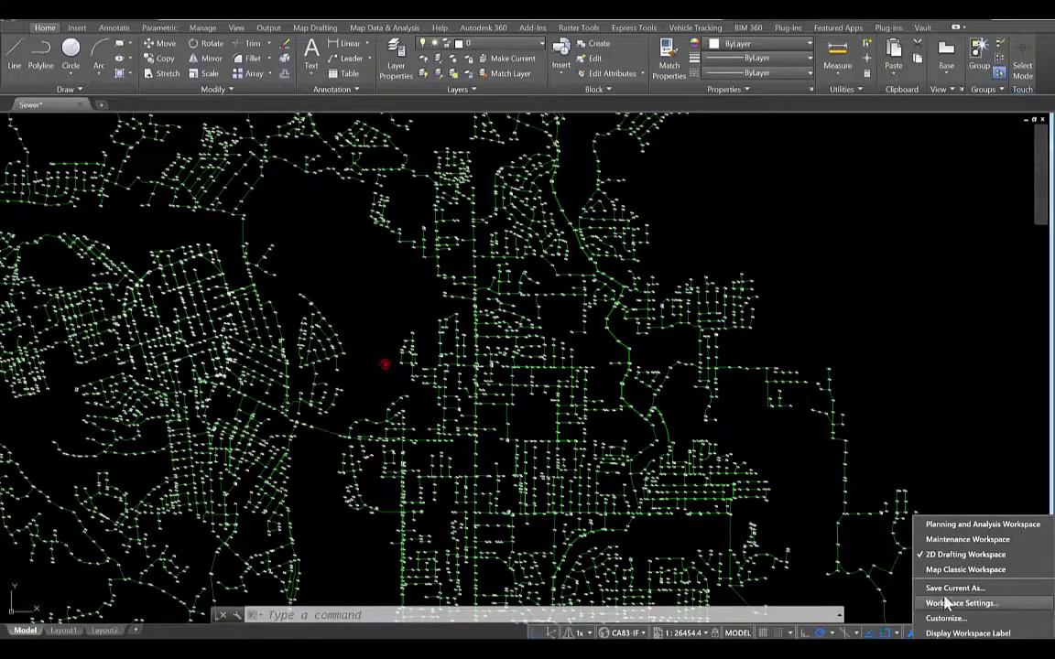
{"action": "left_click", "coordinate": [963, 526]}
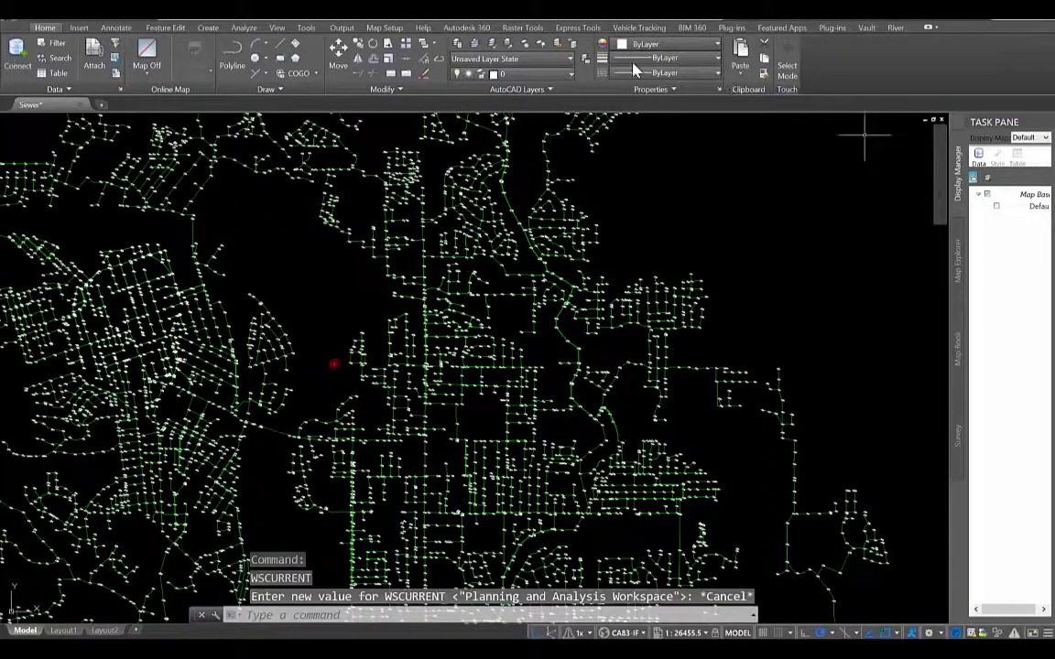
{"action": "left_click", "coordinate": [306, 28]}
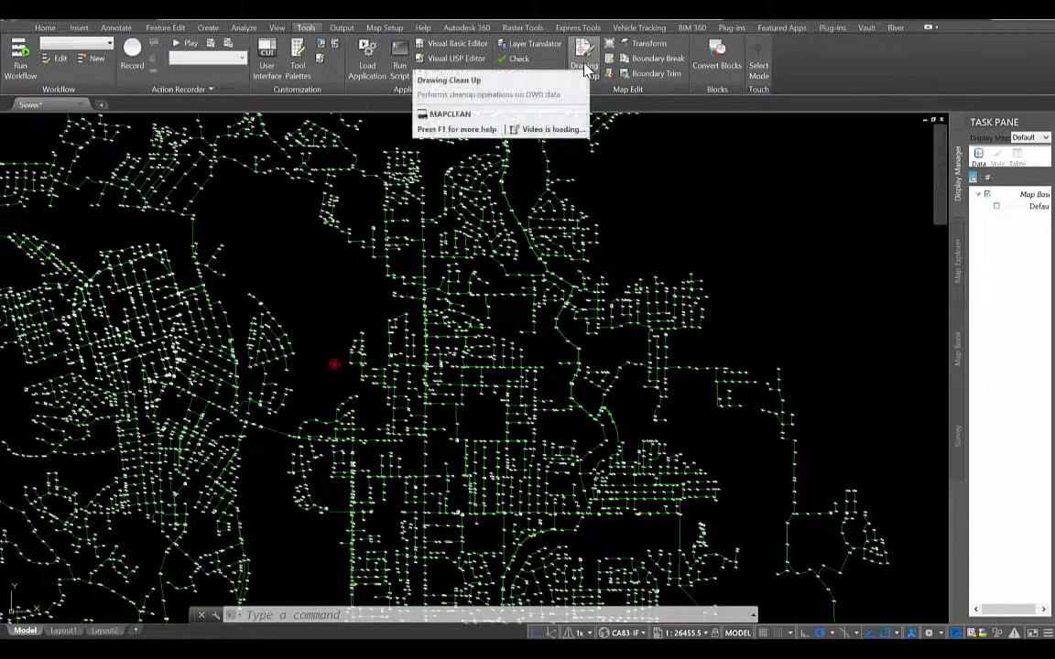
{"action": "left_click", "coordinate": [585, 71]}
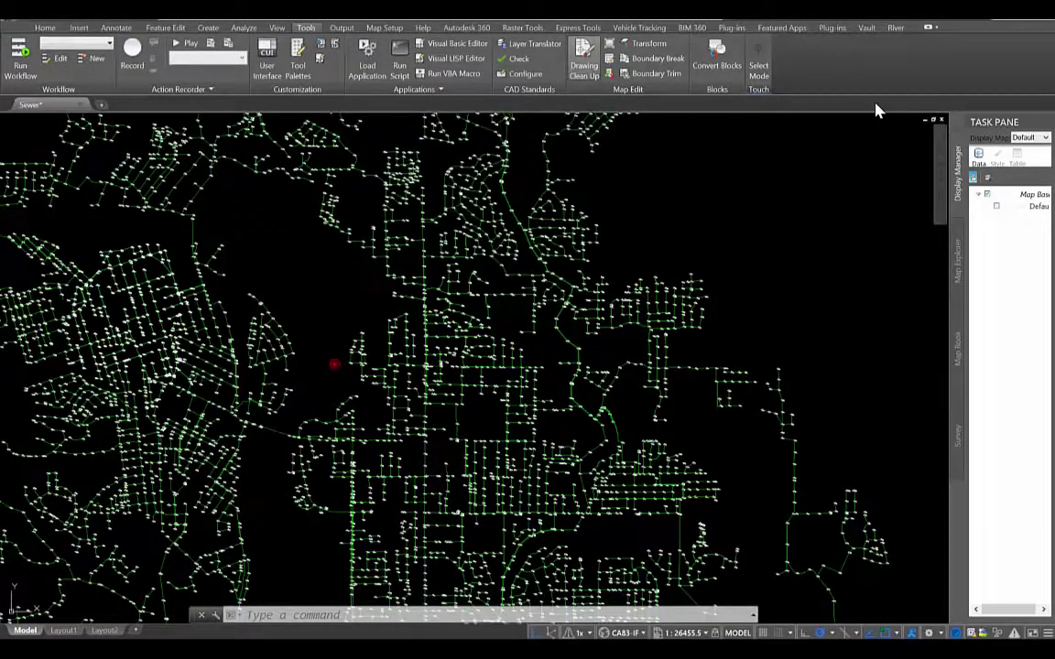
{"action": "left_click_drag", "start_coordinate": [546, 193], "coordinate": [547, 182]}
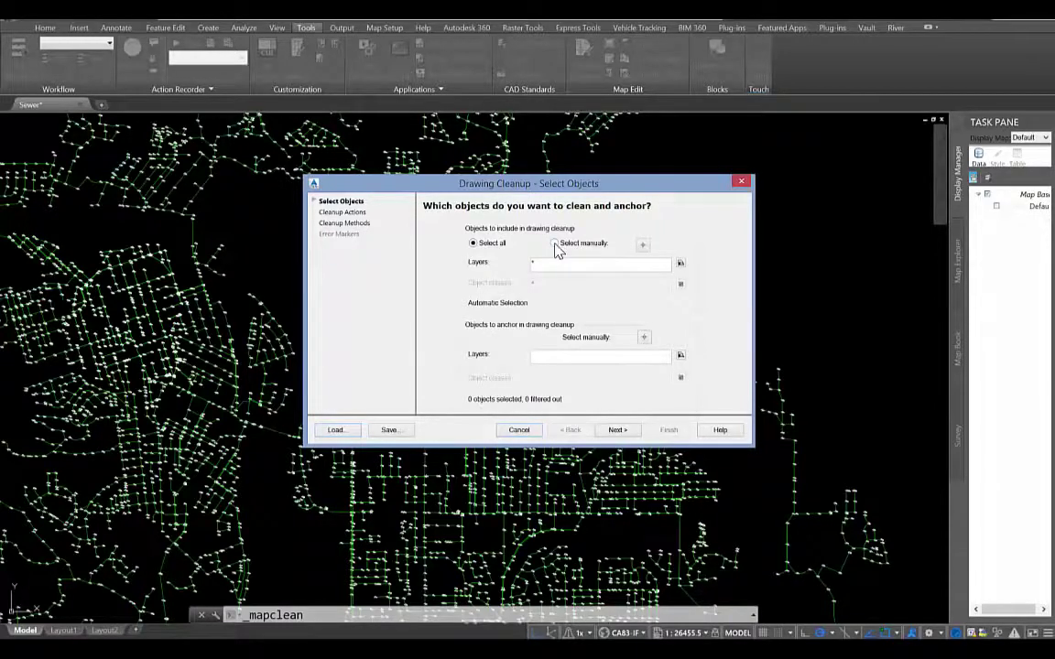
Run an automatic Delete Duplicates cleanup on all objects, covering linear objects, points, blocks, text and mtext
{"action": "left_click", "coordinate": [617, 431]}
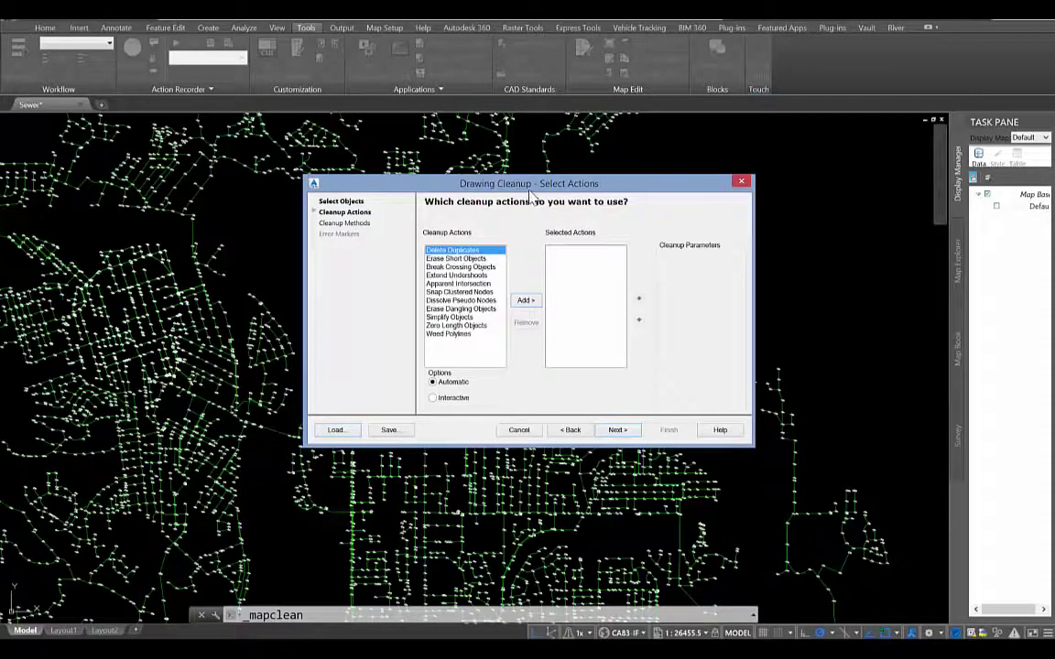
{"action": "mouse_move", "coordinate": [517, 191]}
{"action": "left_mouse_down"}
{"action": "mouse_move", "coordinate": [640, 165]}
{"action": "mouse_move", "coordinate": [564, 176]}
{"action": "left_mouse_up"}
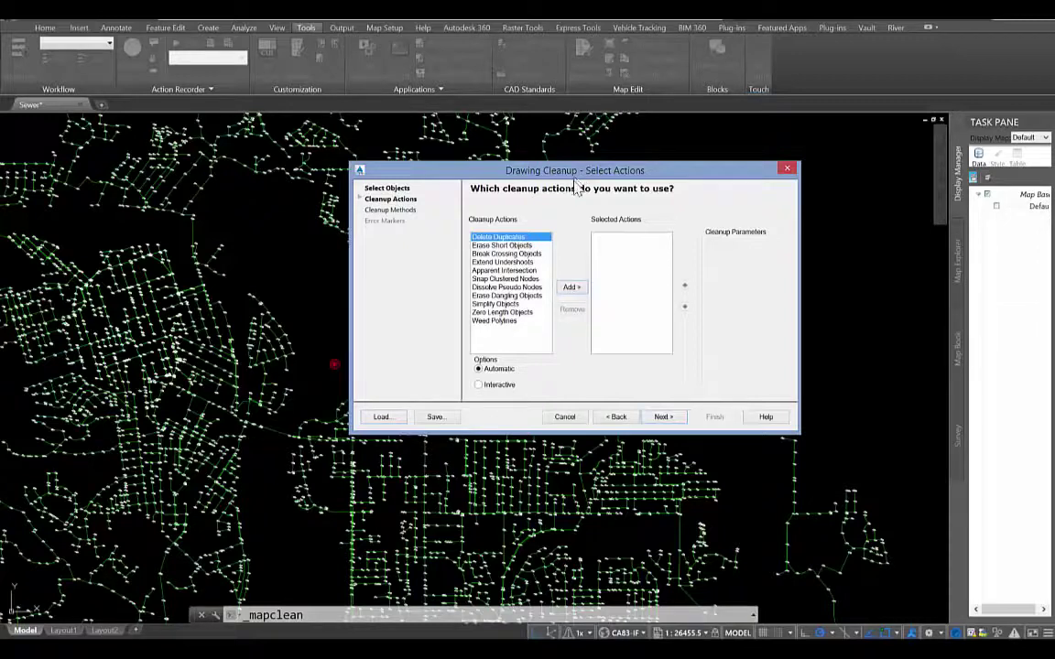
{"action": "left_click", "coordinate": [569, 290]}
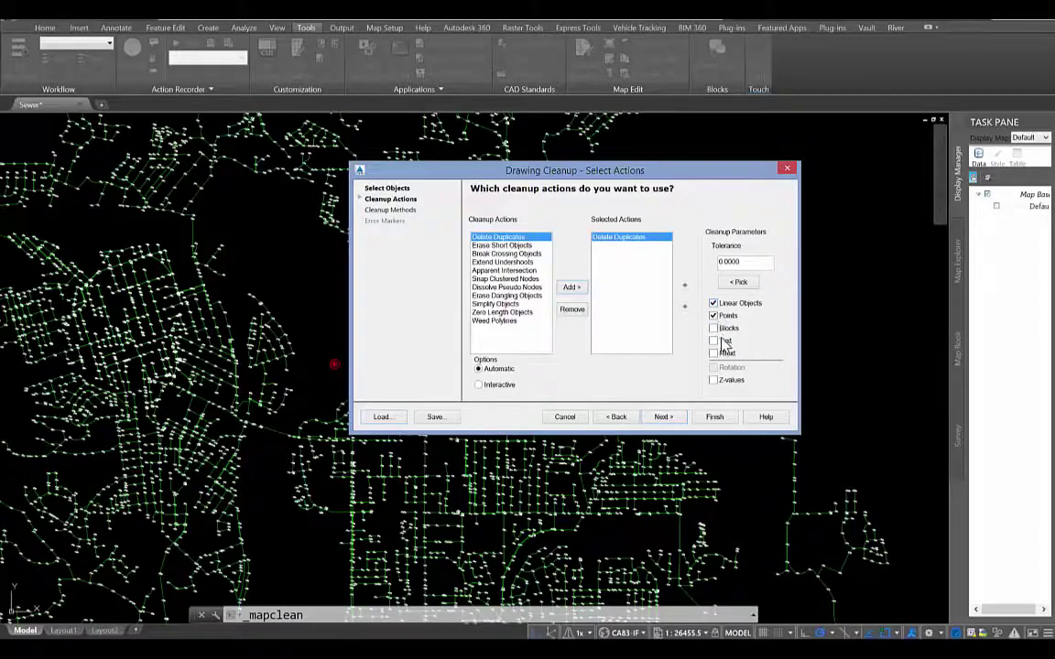
{"action": "left_click", "coordinate": [714, 328]}
{"action": "left_click", "coordinate": [713, 341]}
{"action": "left_click", "coordinate": [713, 352]}
{"action": "left_click", "coordinate": [712, 416]}
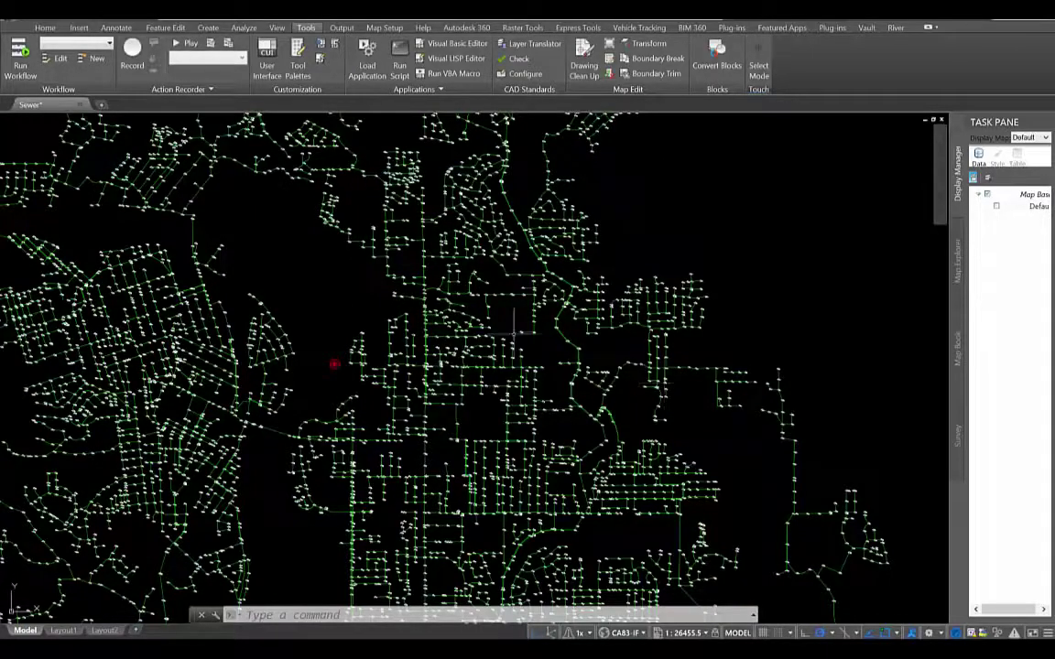
Expand the command history and examine the numbers of modified and deleted objects in the cleanup statistics
{"action": "left_click", "coordinate": [423, 586]}
{"action": "mouse_move", "coordinate": [423, 586]}
{"action": "left_mouse_down"}
{"action": "mouse_move", "coordinate": [385, 535]}
{"action": "mouse_move", "coordinate": [394, 541]}
{"action": "left_mouse_up"}
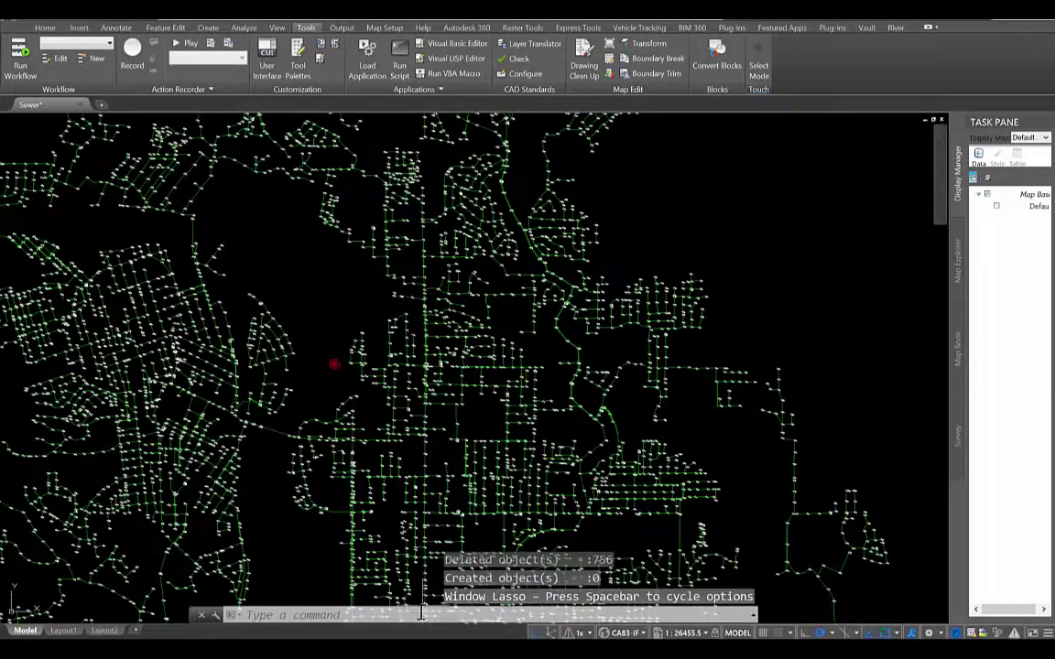
{"action": "left_click_drag", "start_coordinate": [421, 606], "coordinate": [410, 504]}
{"action": "left_click_drag", "start_coordinate": [366, 552], "coordinate": [401, 555]}
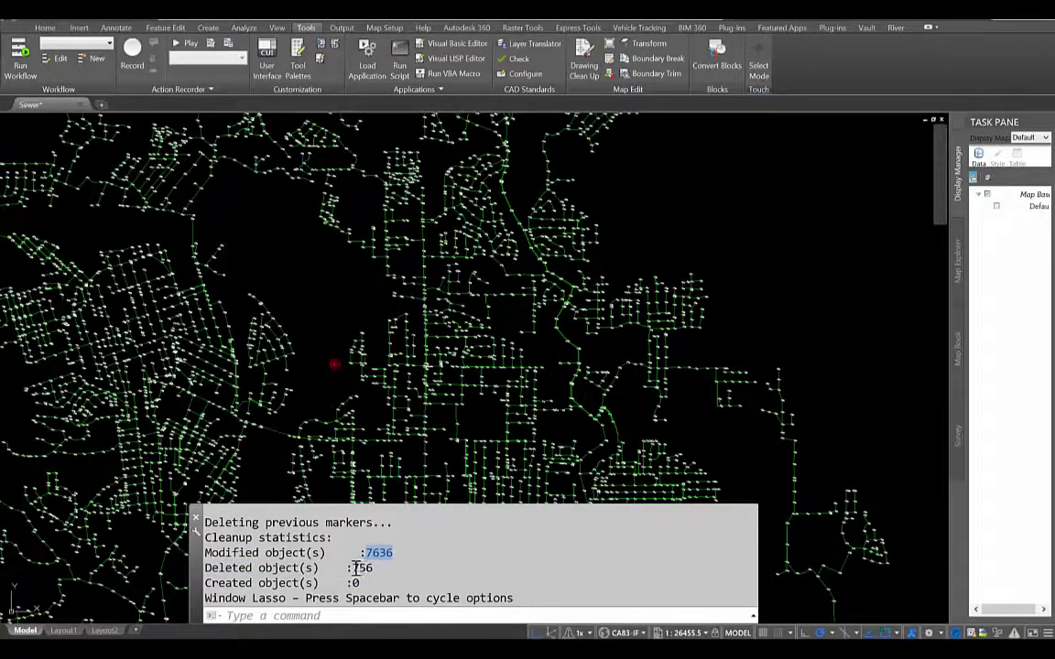
{"action": "left_click_drag", "start_coordinate": [356, 568], "coordinate": [396, 559]}
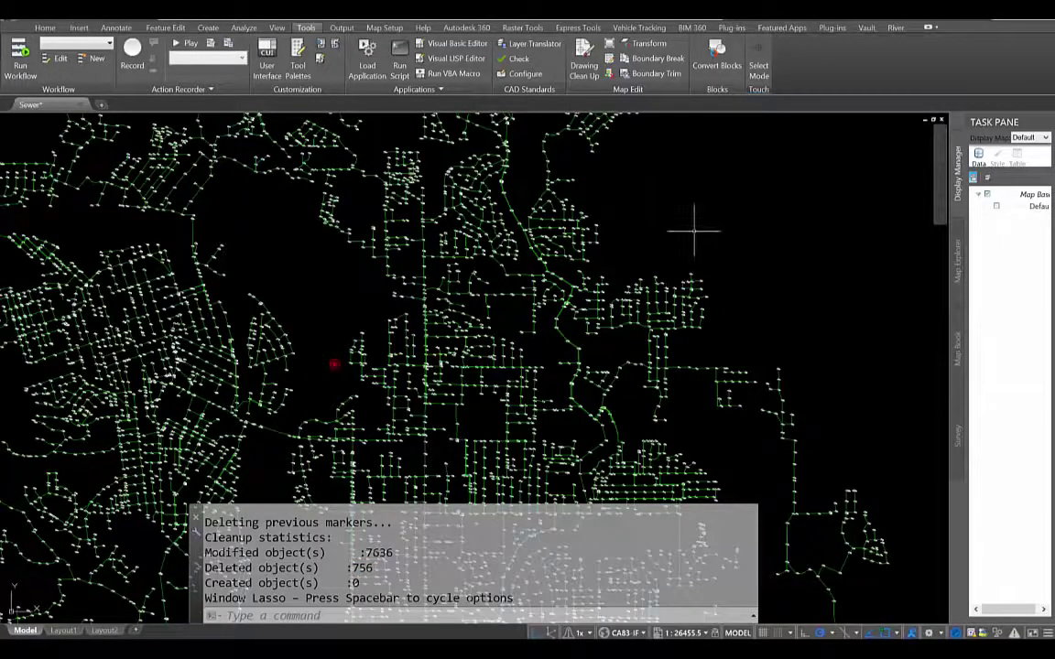
Undo the automatic cleanup and rerun Delete Duplicates on all objects with the Interactive option
{"action": "type", "text": "U"}
{"action": "key", "text": "Return"}
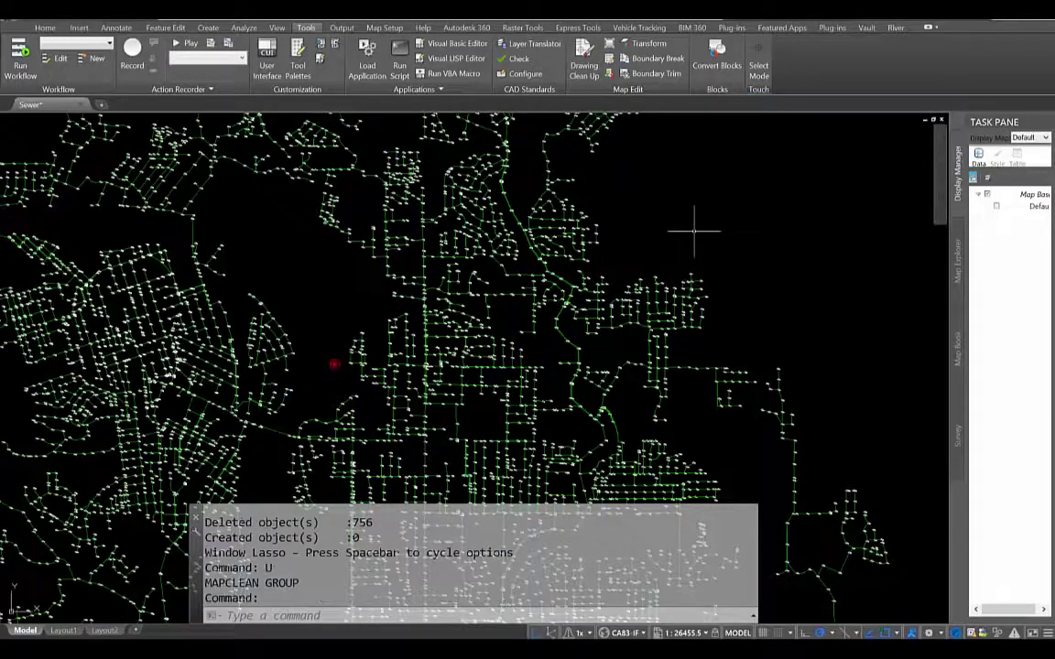
{"action": "left_click", "coordinate": [589, 74]}
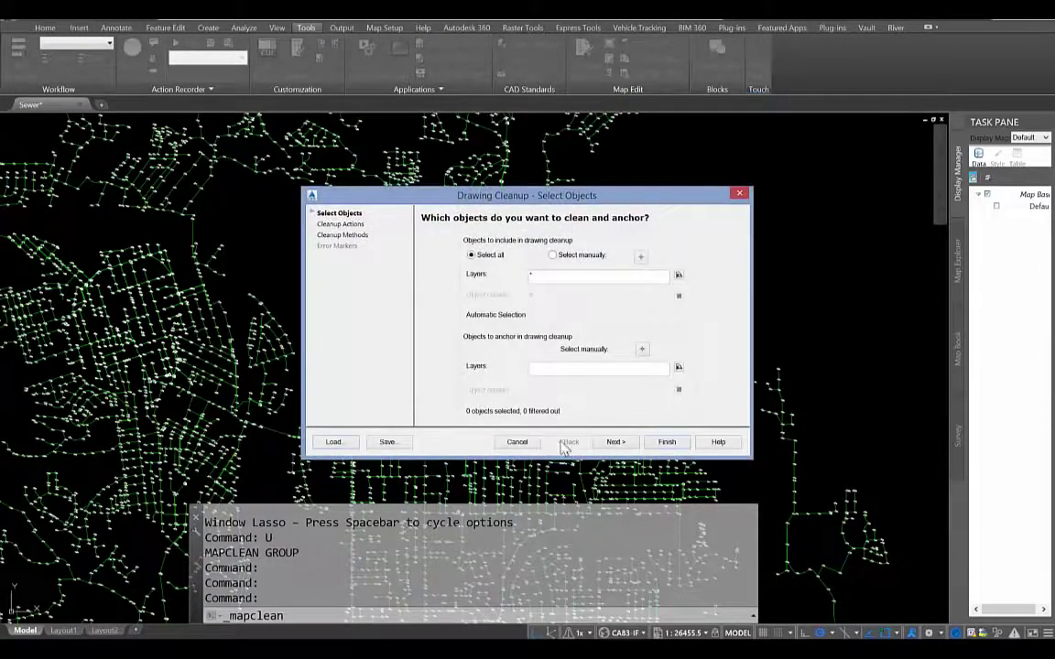
{"action": "left_click", "coordinate": [614, 442]}
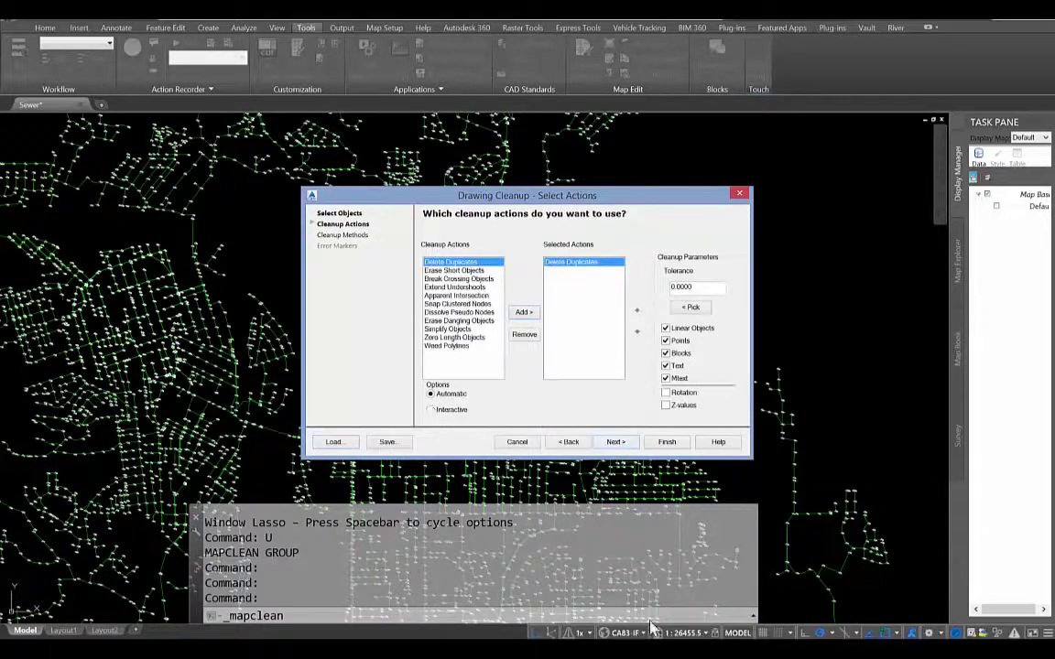
{"action": "left_click", "coordinate": [431, 410]}
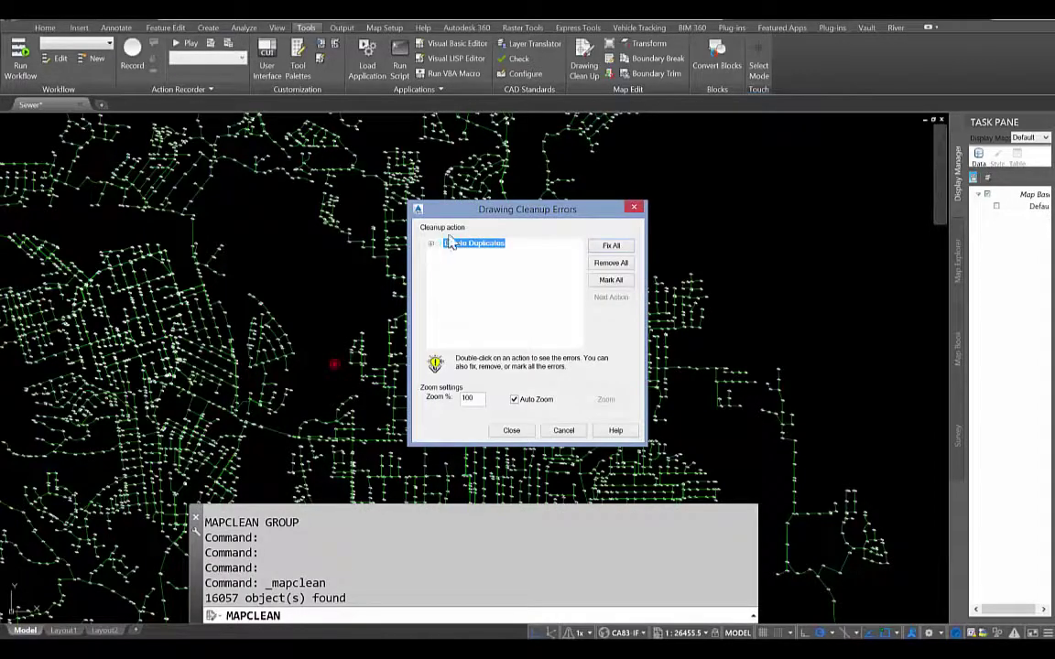
Fix the first six Delete Duplicates errors one at a time and end the interactive cleanup, checking its deleted-object count
{"action": "left_click_drag", "start_coordinate": [439, 205], "coordinate": [701, 127]}
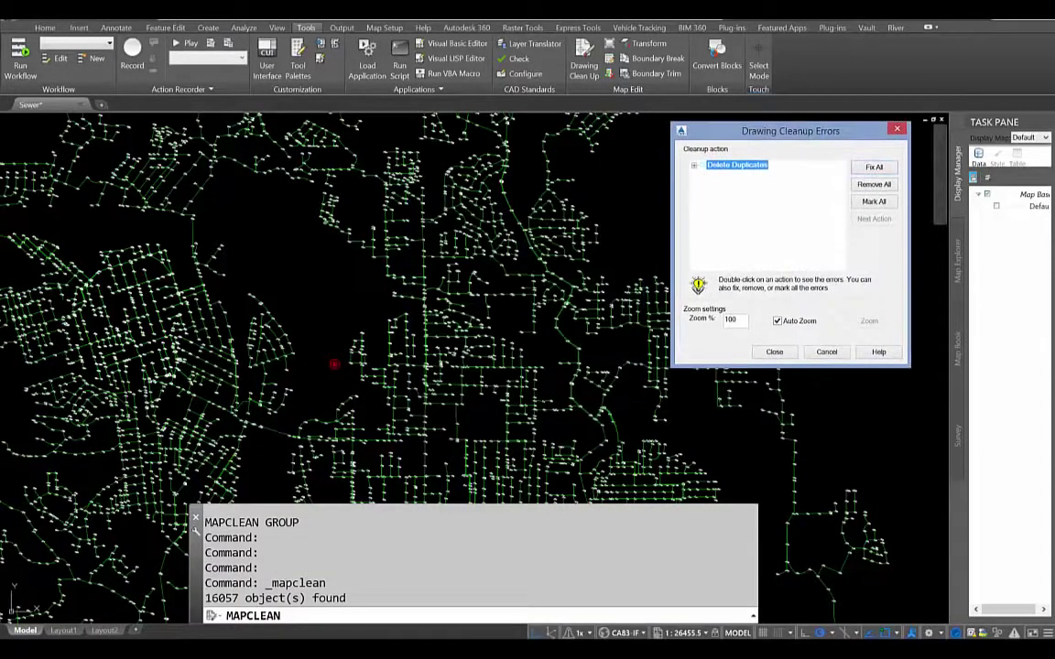
{"action": "left_click", "coordinate": [694, 165]}
{"action": "double_click", "coordinate": [728, 177]}
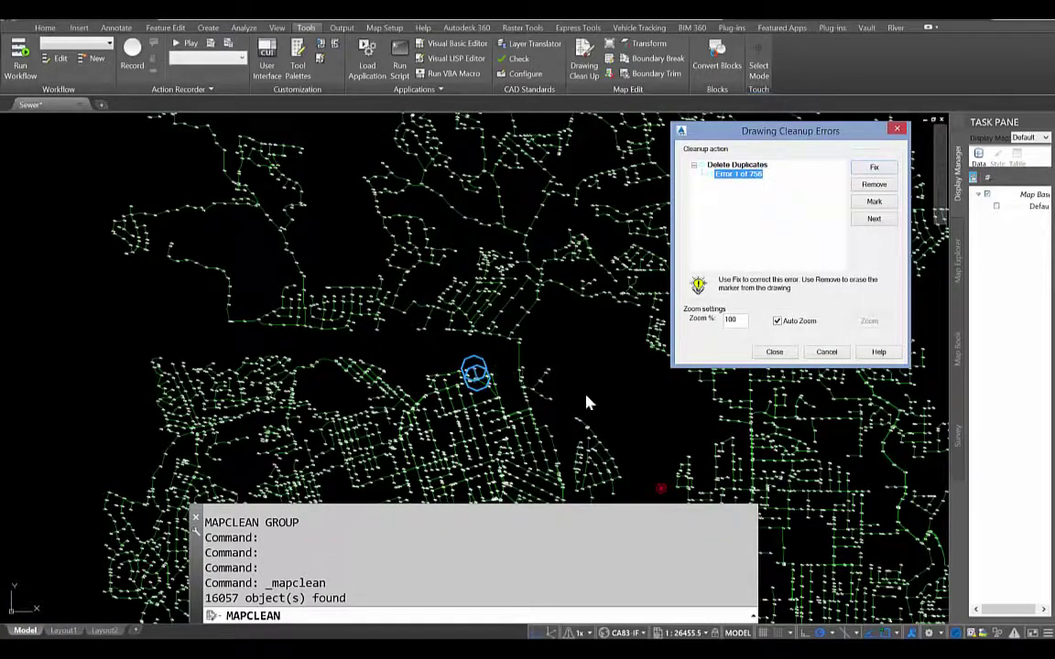
{"action": "left_click", "coordinate": [875, 170]}
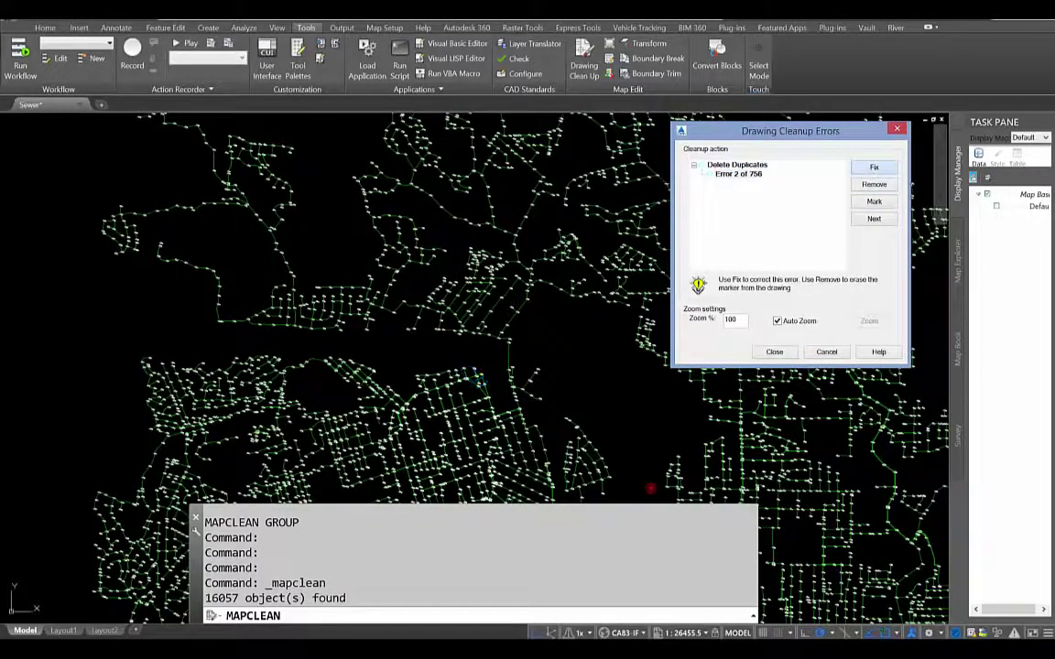
{"action": "left_click", "coordinate": [875, 169]}
{"action": "left_click", "coordinate": [874, 170]}
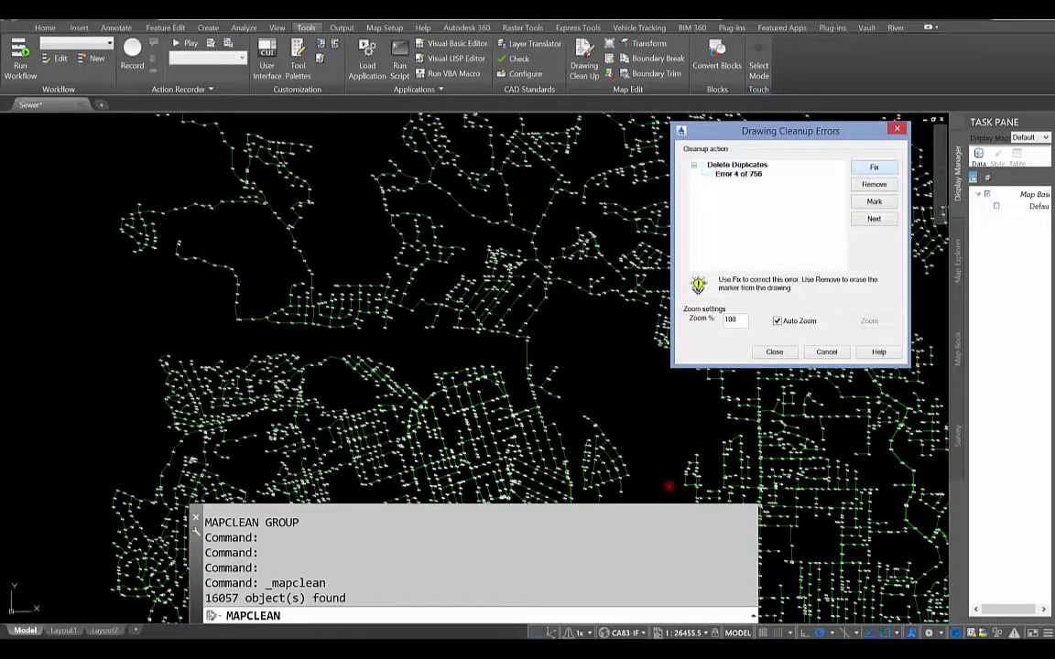
{"action": "left_click", "coordinate": [874, 169]}
{"action": "left_click", "coordinate": [874, 167]}
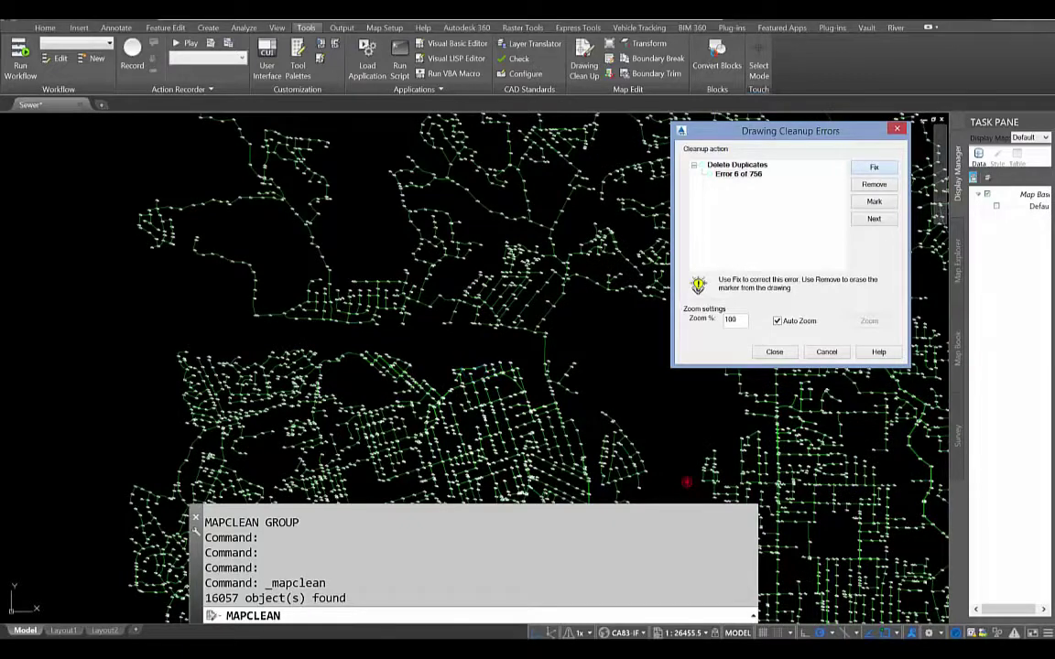
{"action": "left_click", "coordinate": [875, 167]}
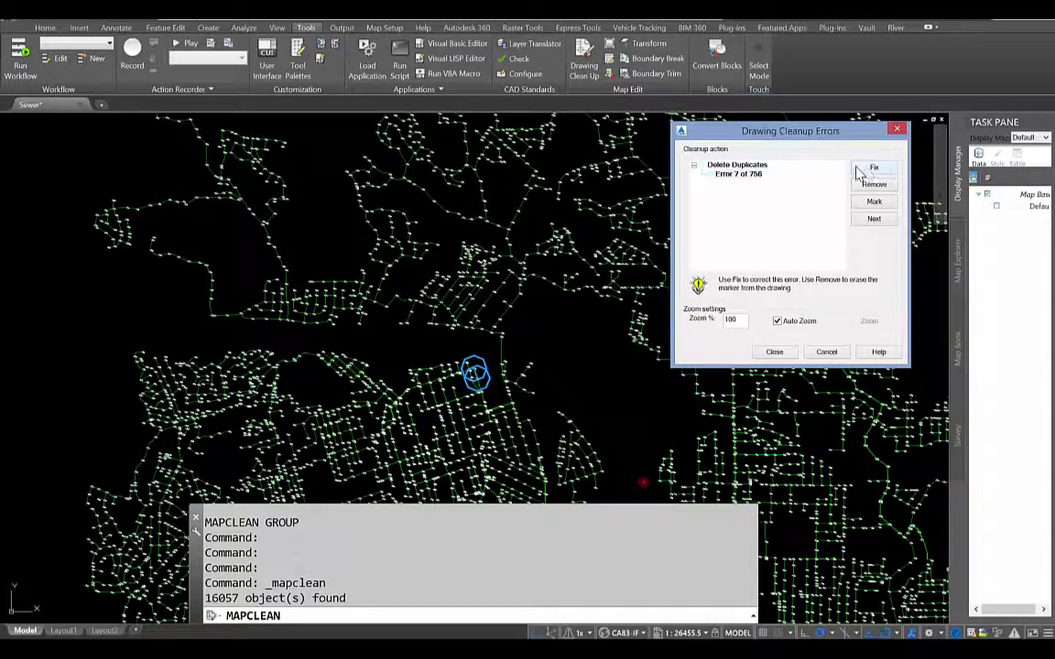
{"action": "left_click_drag", "start_coordinate": [824, 136], "coordinate": [835, 132]}
{"action": "left_click", "coordinate": [784, 348]}
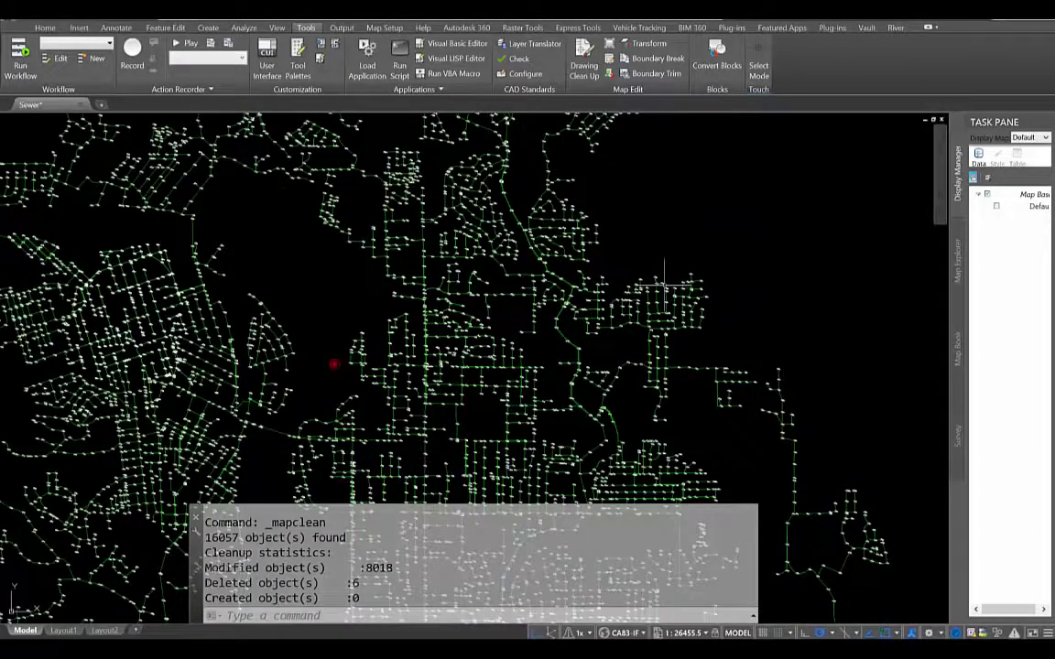
{"action": "double_click", "coordinate": [360, 583]}
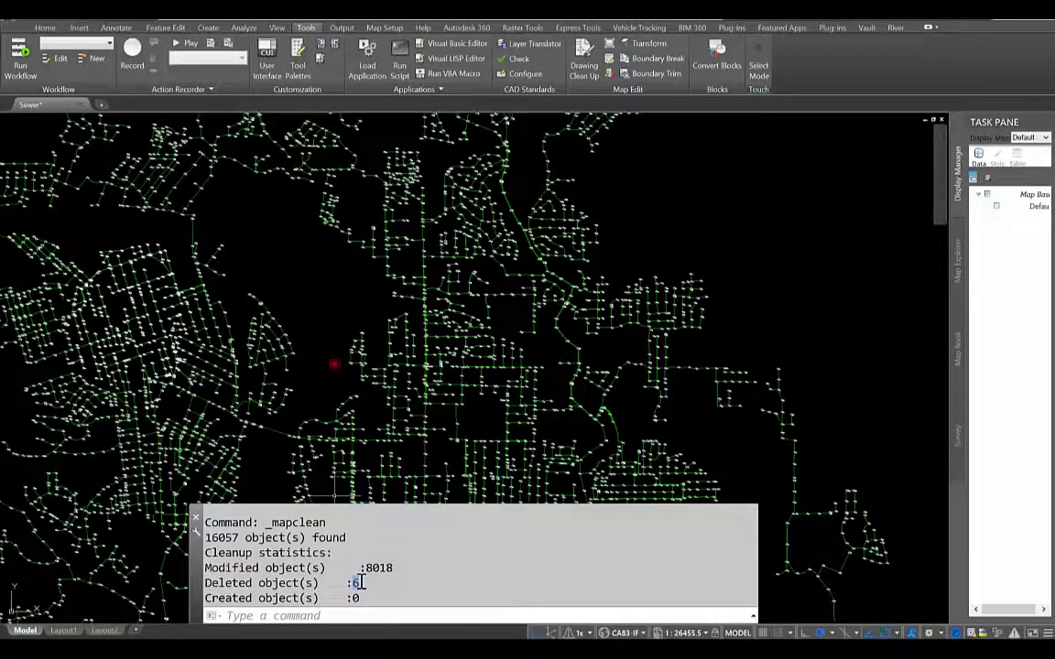